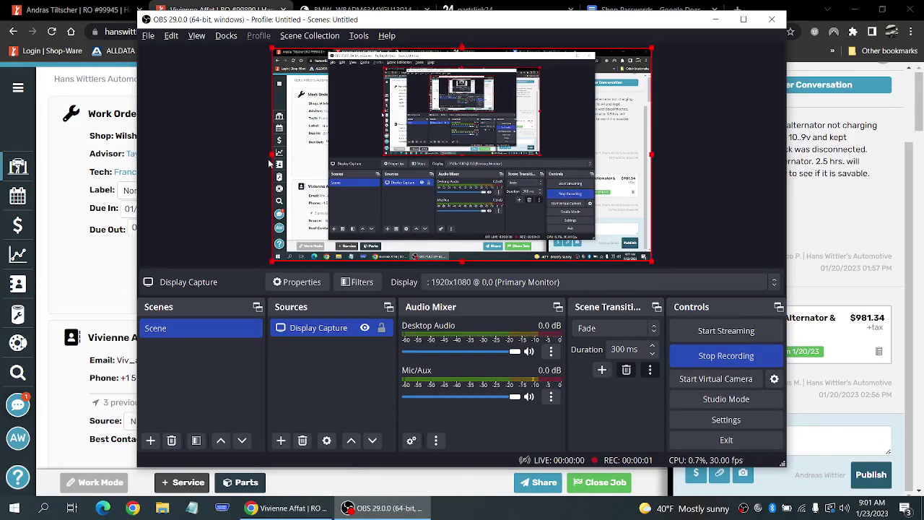
# Copy the VIN from Shop-Ware work order #99890 for the 2000 BMW 528i.
pyautogui.click(713, 26)
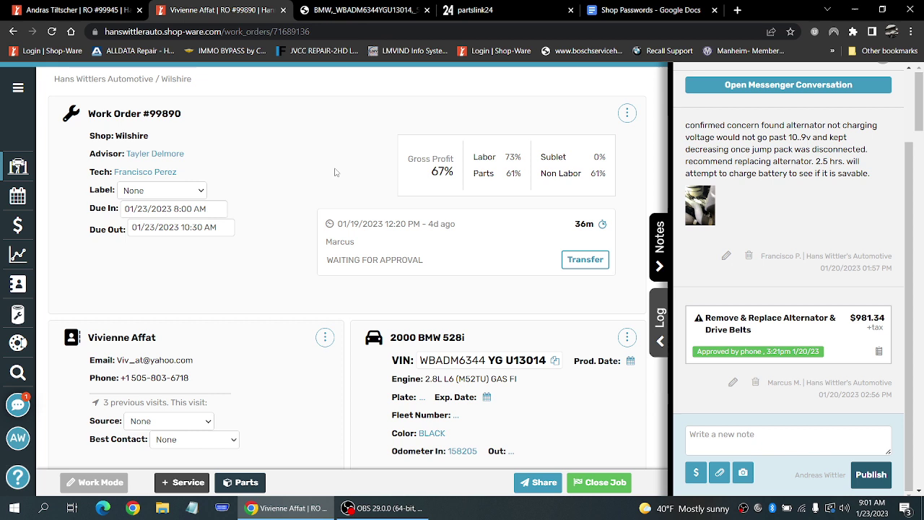
pyautogui.click(495, 15)
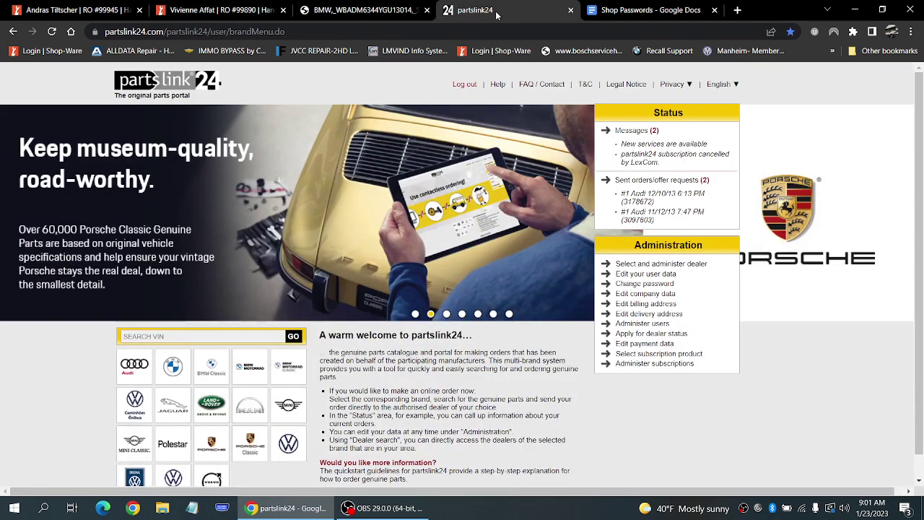
pyautogui.click(220, 14)
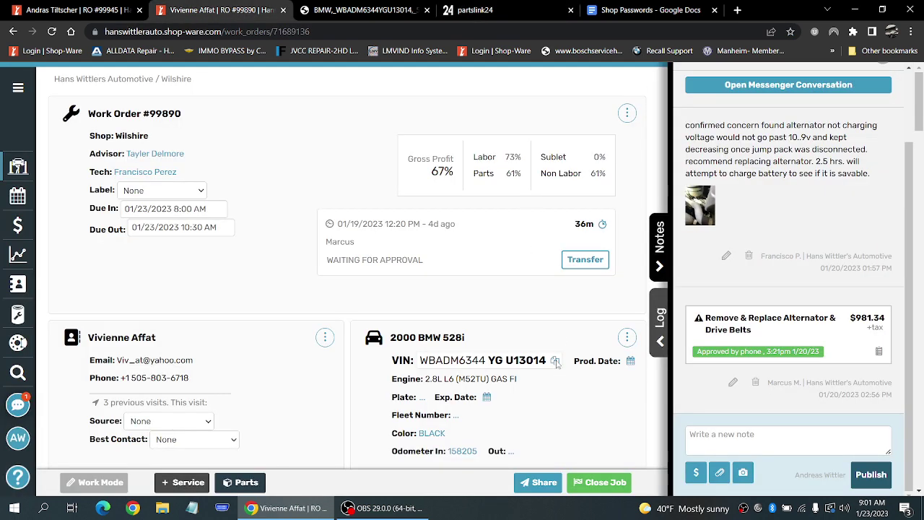
pyautogui.click(555, 361)
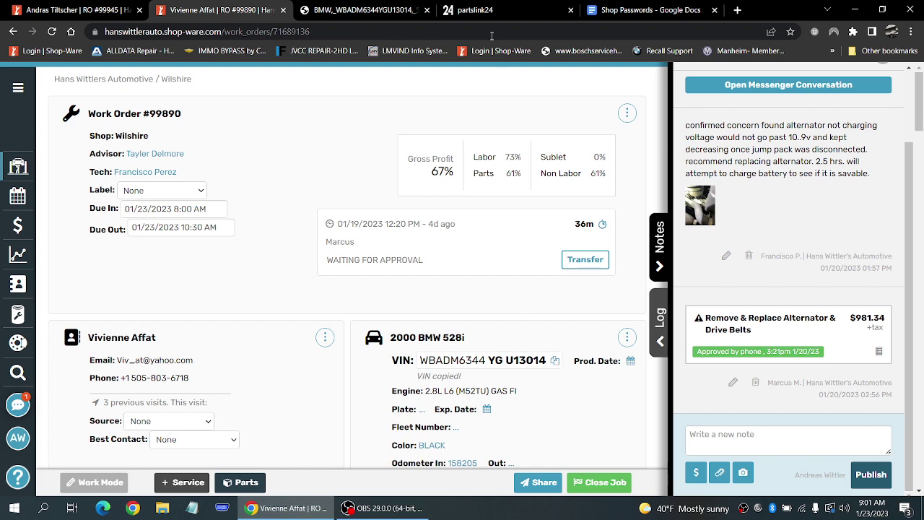
pyautogui.click(473, 10)
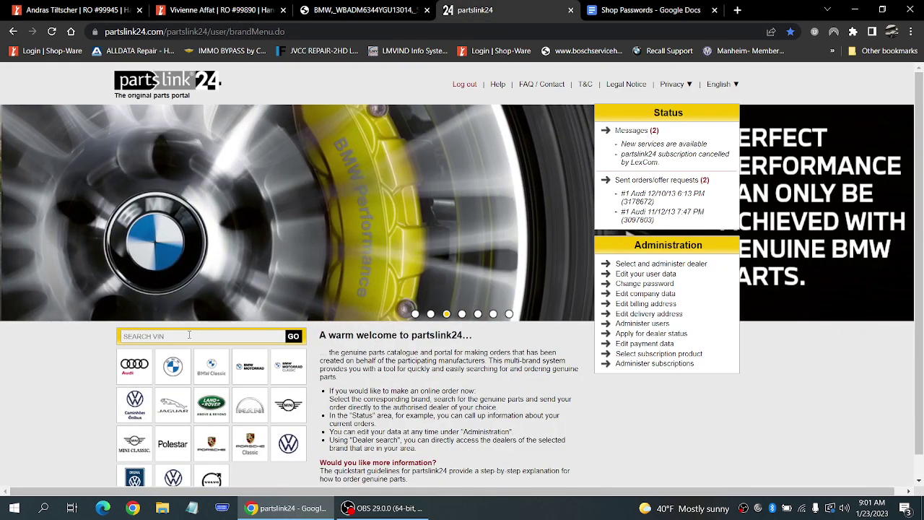
pyautogui.rightClick(188, 333)
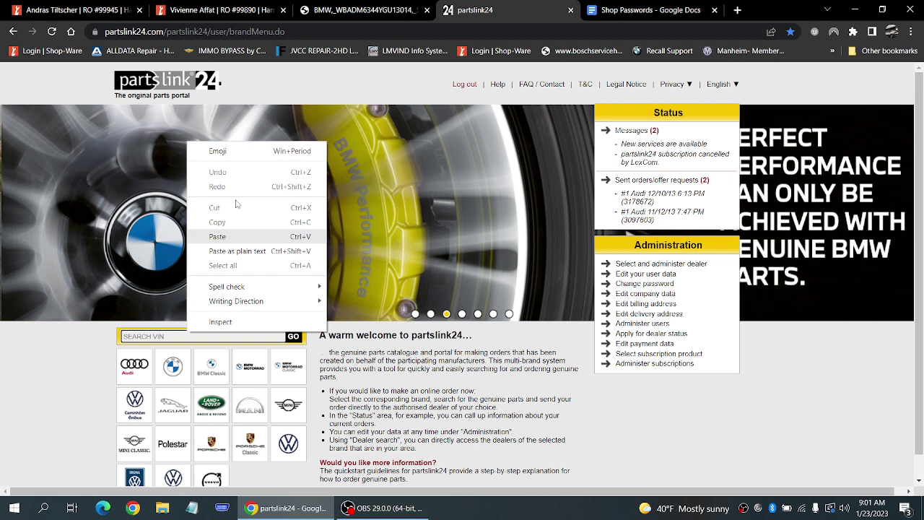
pyautogui.click(245, 236)
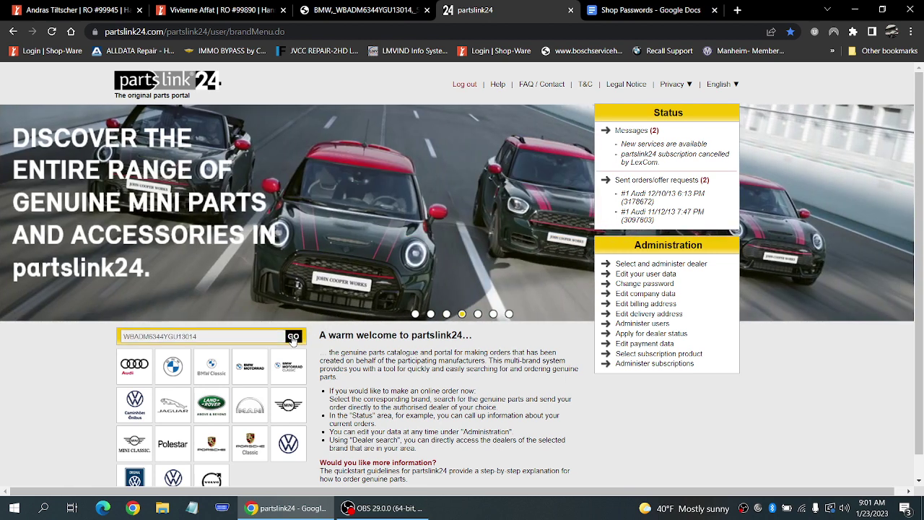
pyautogui.click(294, 337)
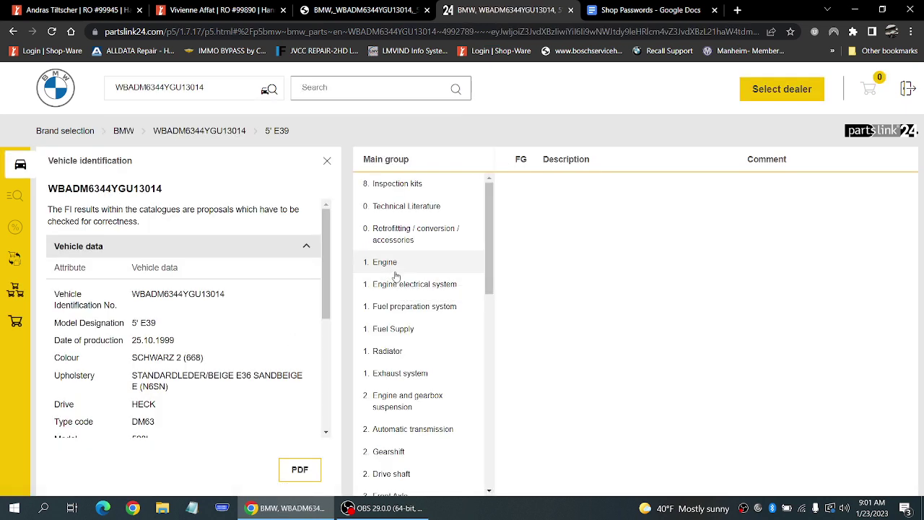
# Open the Engine > Short Engine diagram and show the Short Engine's ordering details.
pyautogui.click(396, 268)
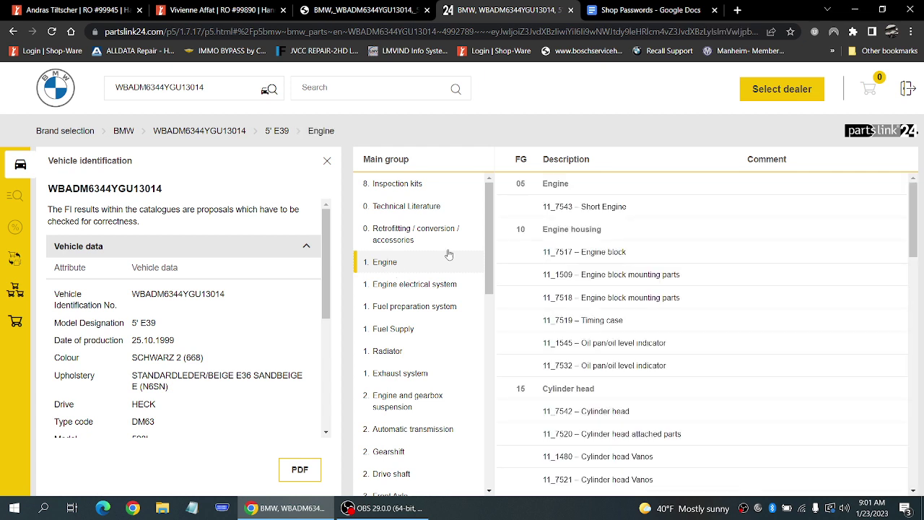
pyautogui.click(581, 208)
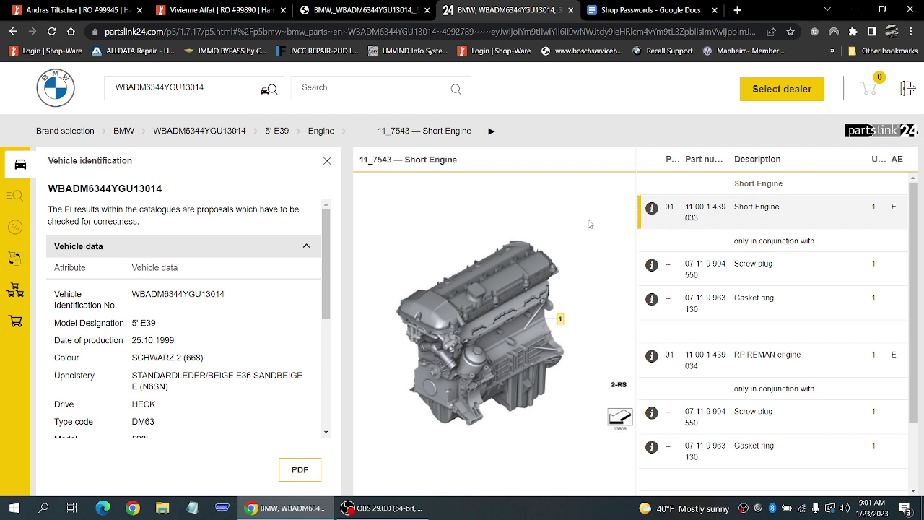
pyautogui.click(651, 210)
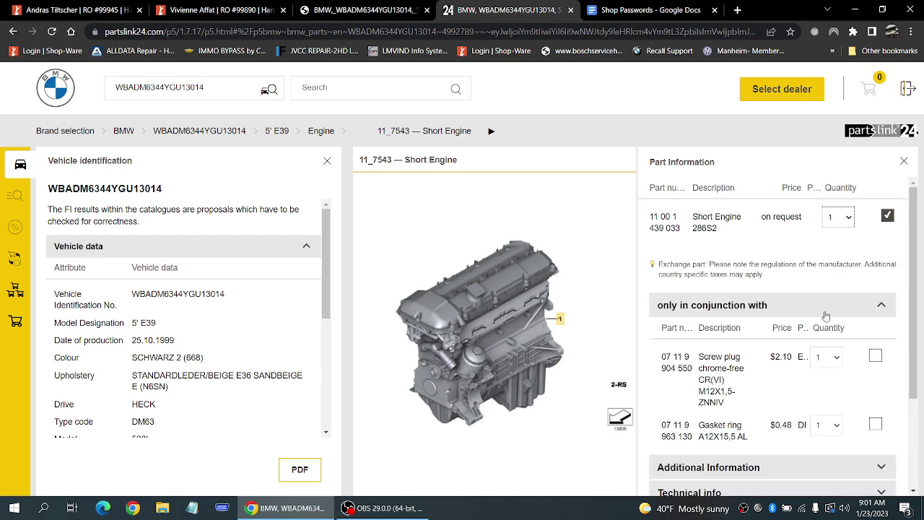
pyautogui.scroll(-3, 825, 315)
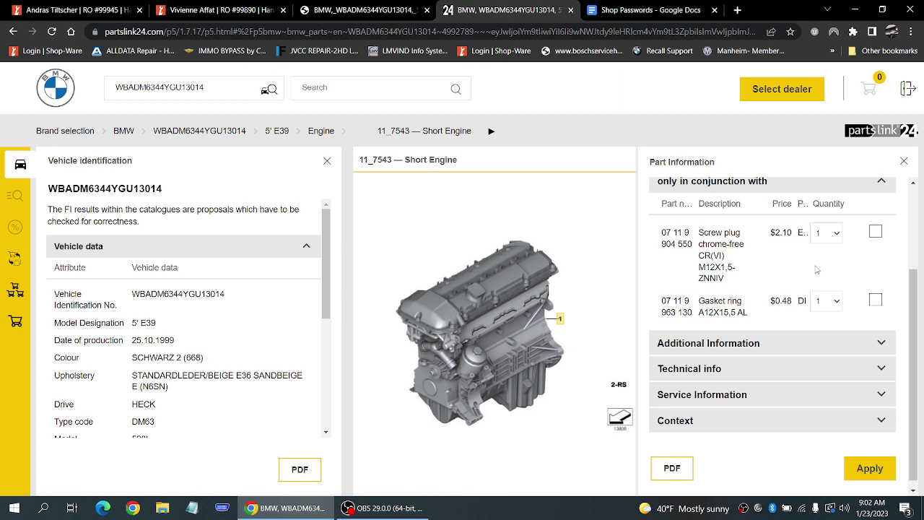
# Add the Short Engine with its screw plug and 2 gasket rings to the cart.
pyautogui.click(875, 232)
pyautogui.click(877, 302)
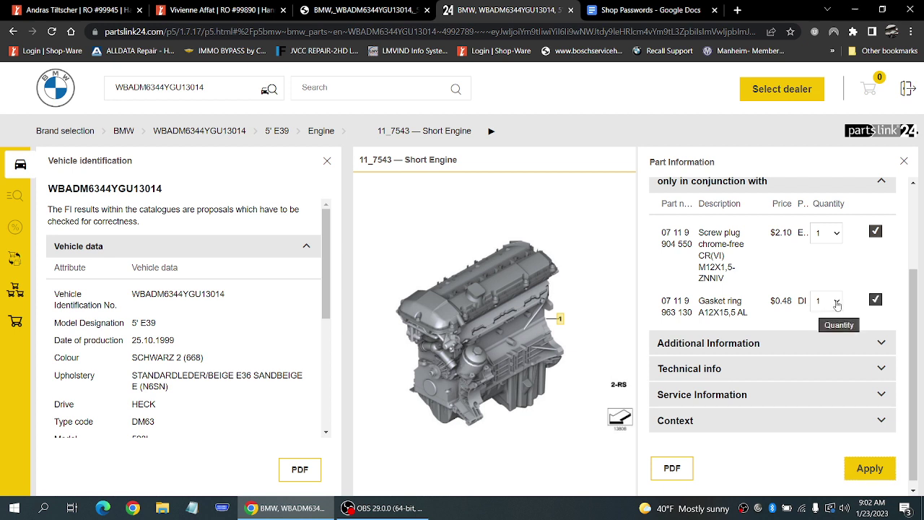
pyautogui.click(836, 303)
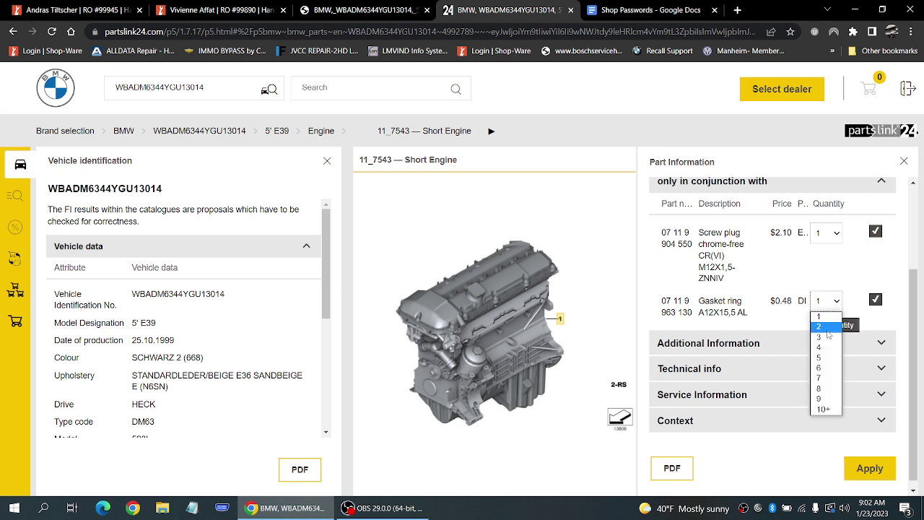
pyautogui.click(827, 331)
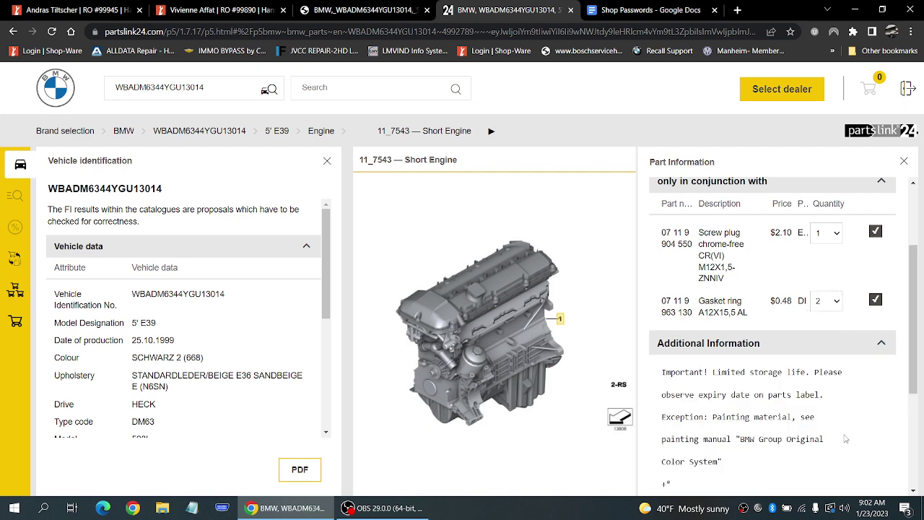
pyautogui.scroll(-3, 845, 437)
pyautogui.scroll(-1, 846, 437)
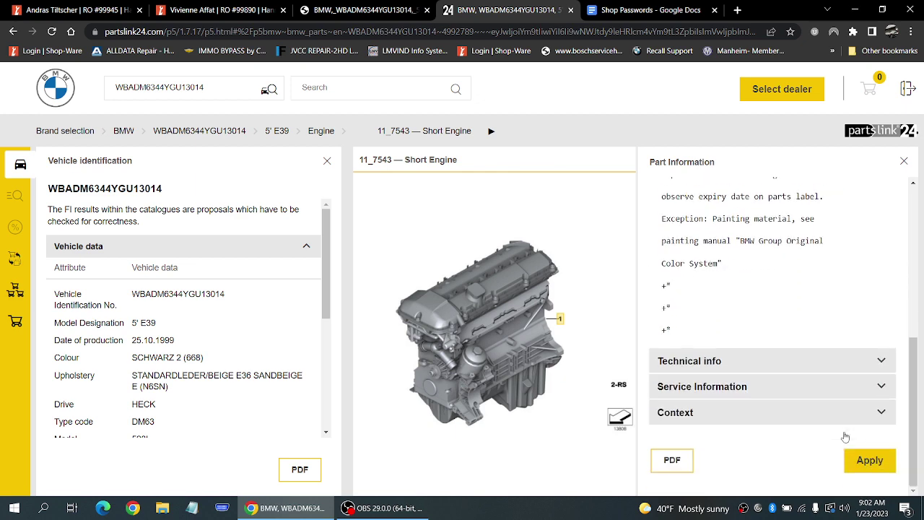
pyautogui.click(870, 462)
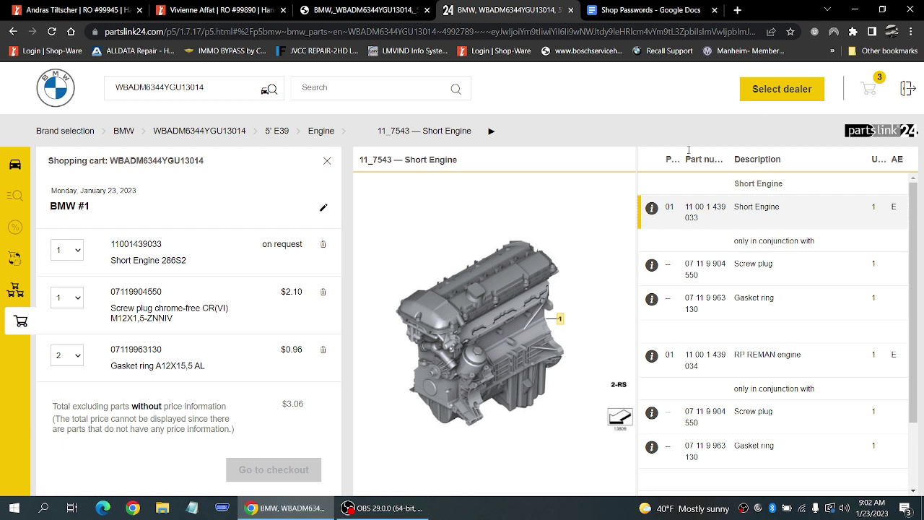
# Print the partslink24 Short Engine page with 'Save as PDF' into the Downloads folder.
pyautogui.moveTo(188, 207)
pyautogui.click(912, 32)
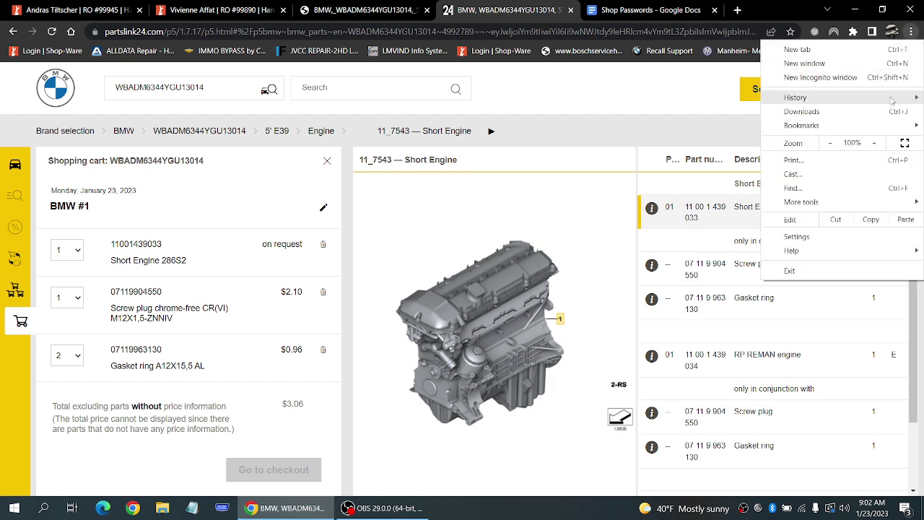
pyautogui.click(865, 163)
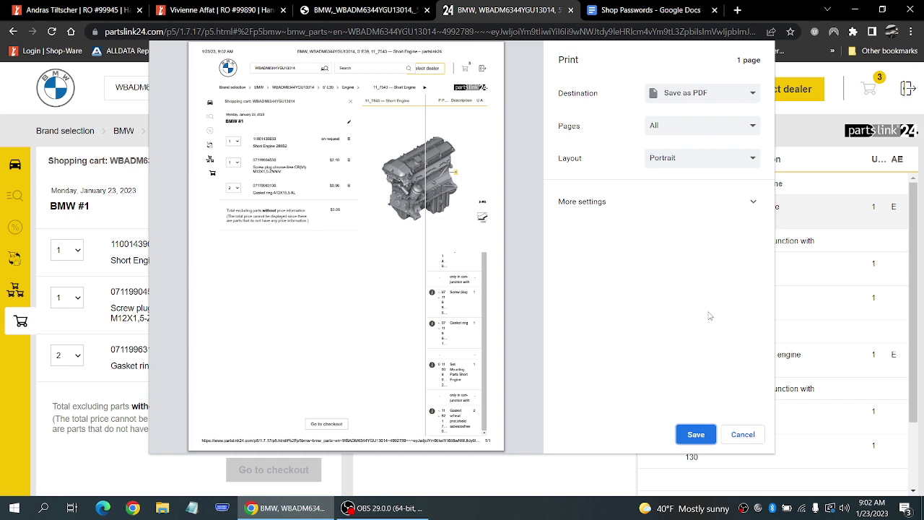
pyautogui.click(695, 434)
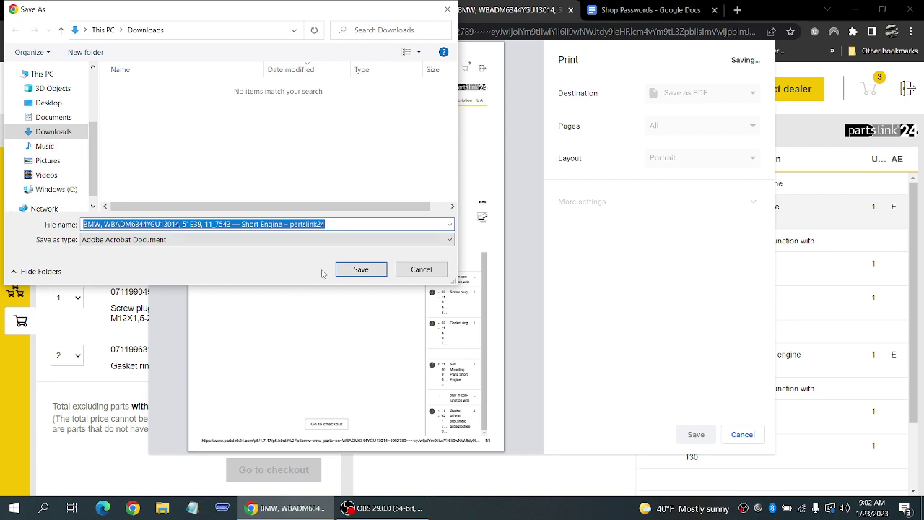
pyautogui.click(361, 270)
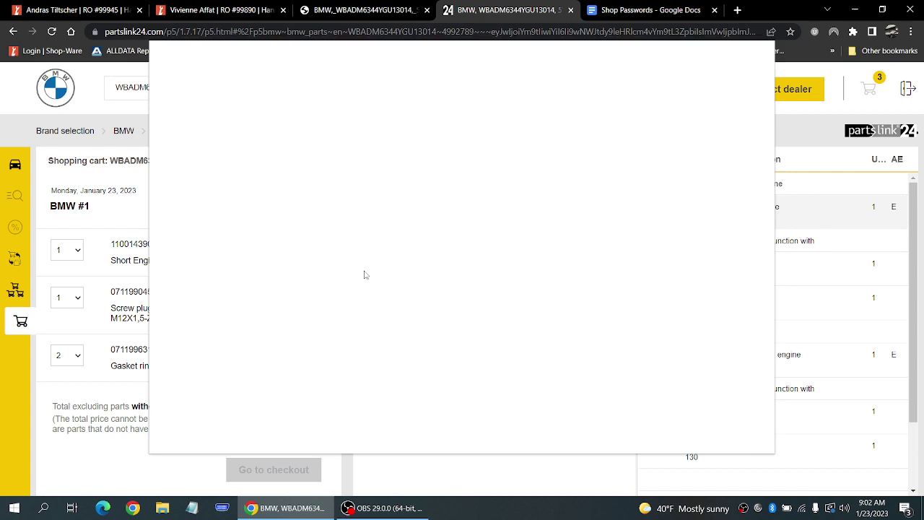
# Attach the BMW engine parts PDF from Downloads to a new note on work order #99890 and publish it.
pyautogui.click(207, 10)
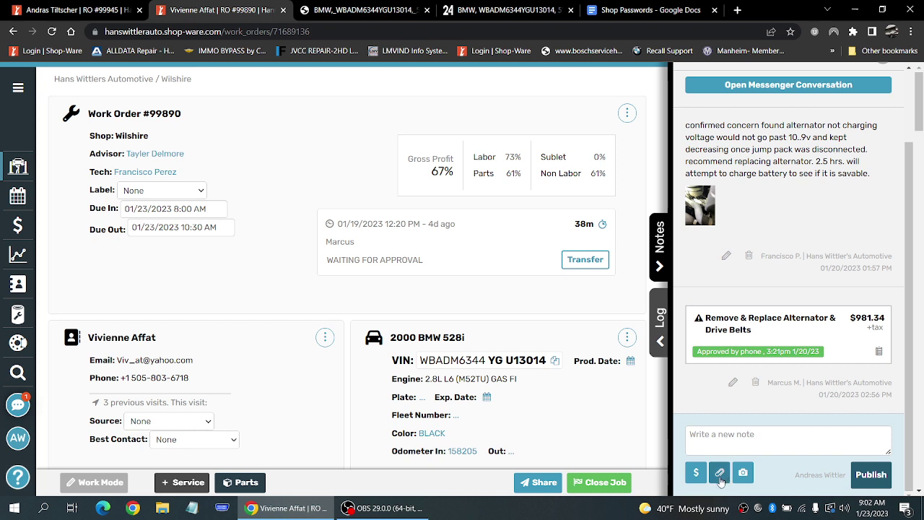
pyautogui.click(720, 473)
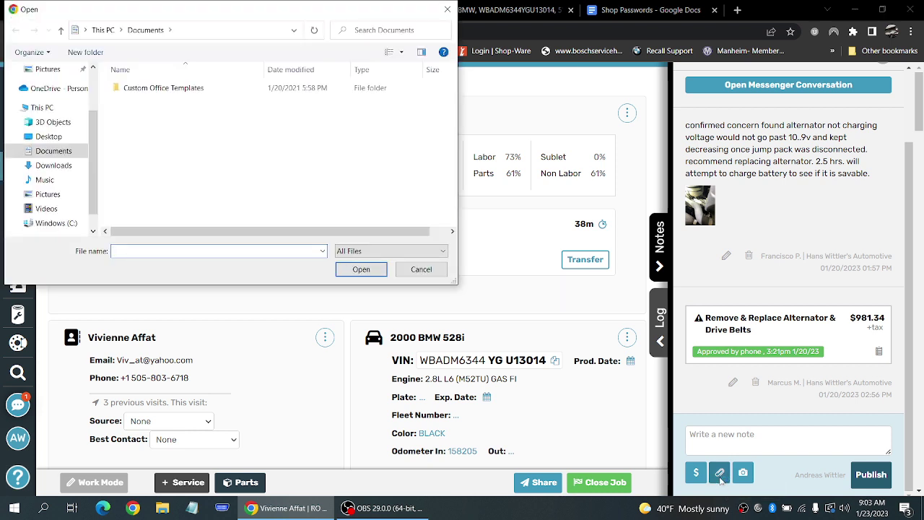
pyautogui.click(78, 166)
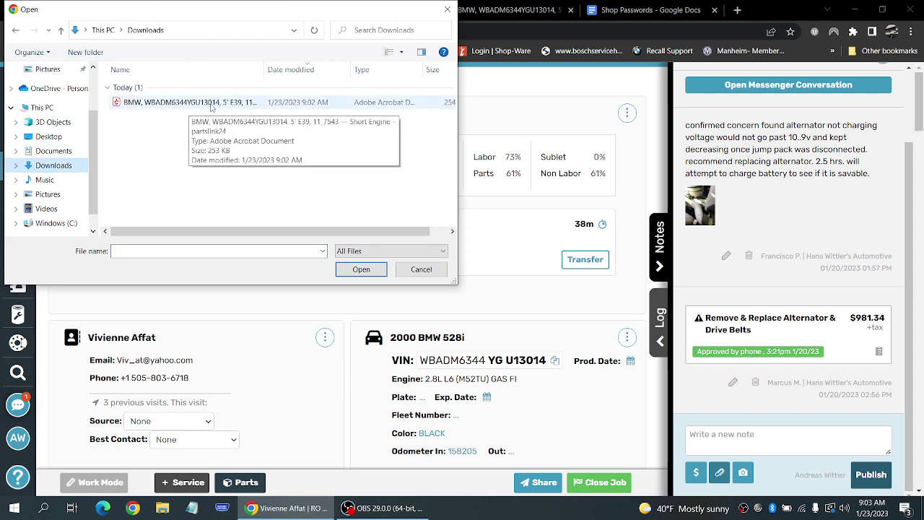
pyautogui.click(212, 104)
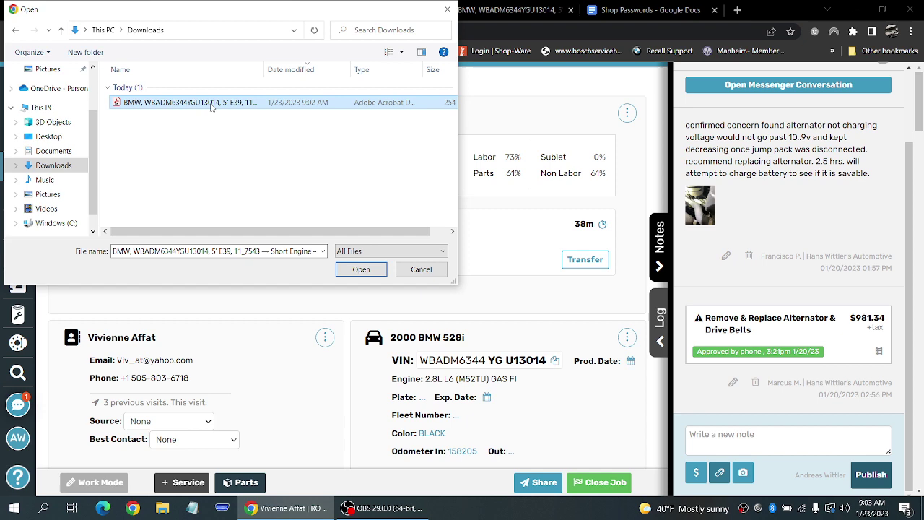
pyautogui.click(363, 273)
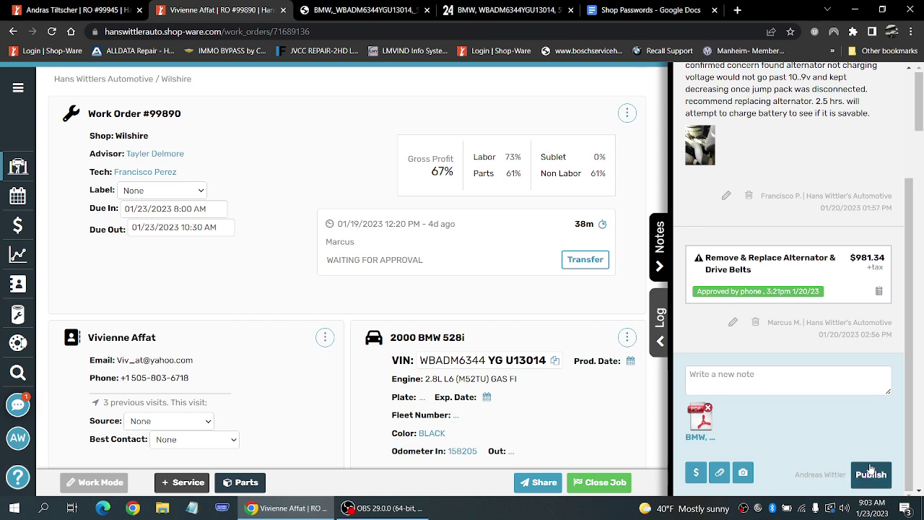
pyautogui.click(872, 473)
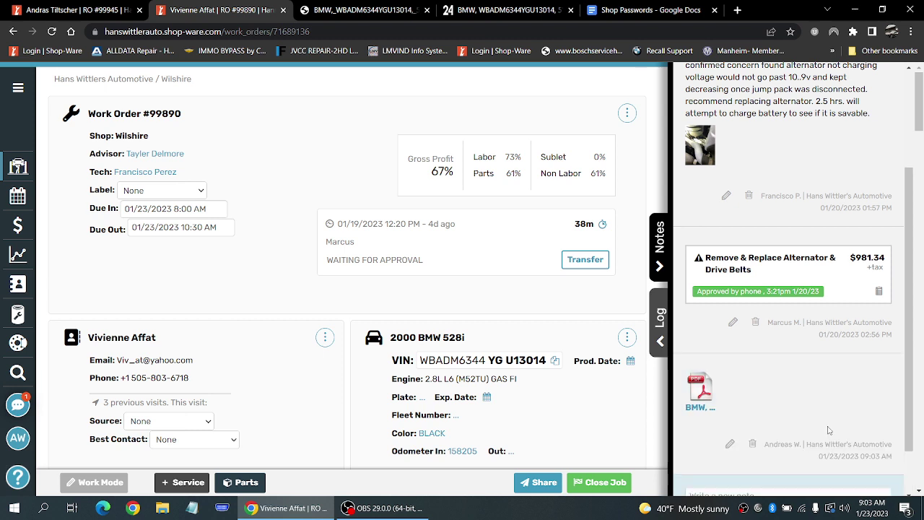
# Open the attached parts PDF to check it, then return to the partslink24 parts page.
pyautogui.click(701, 396)
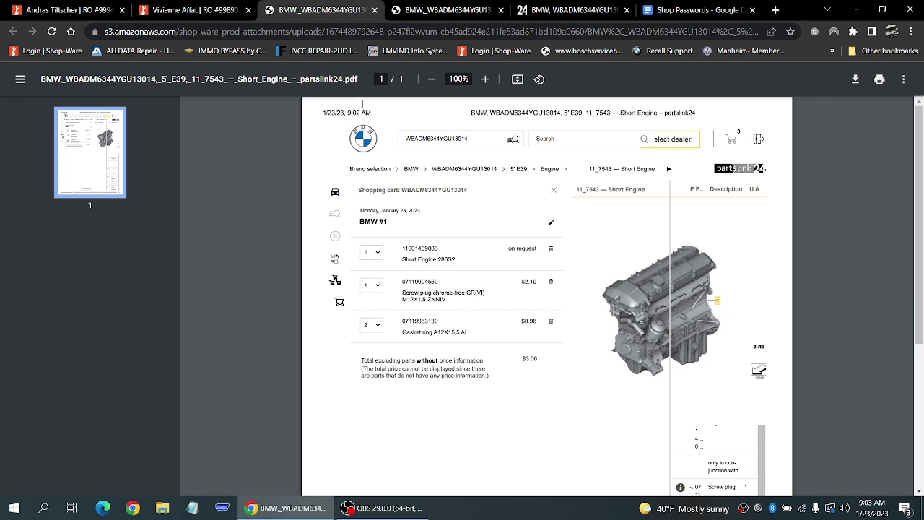
pyautogui.click(558, 11)
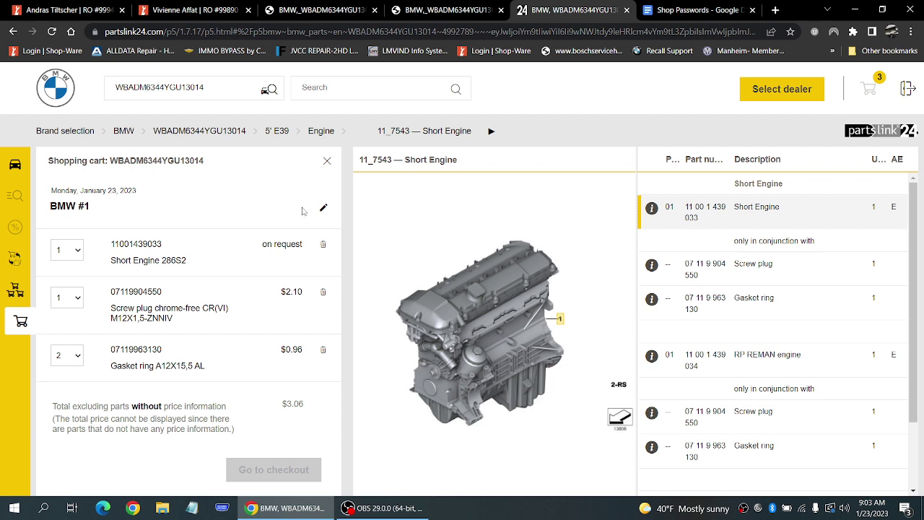
# Reopen the shopping cart and delete the Short Engine, screw plug and gasket ring.
pyautogui.click(327, 161)
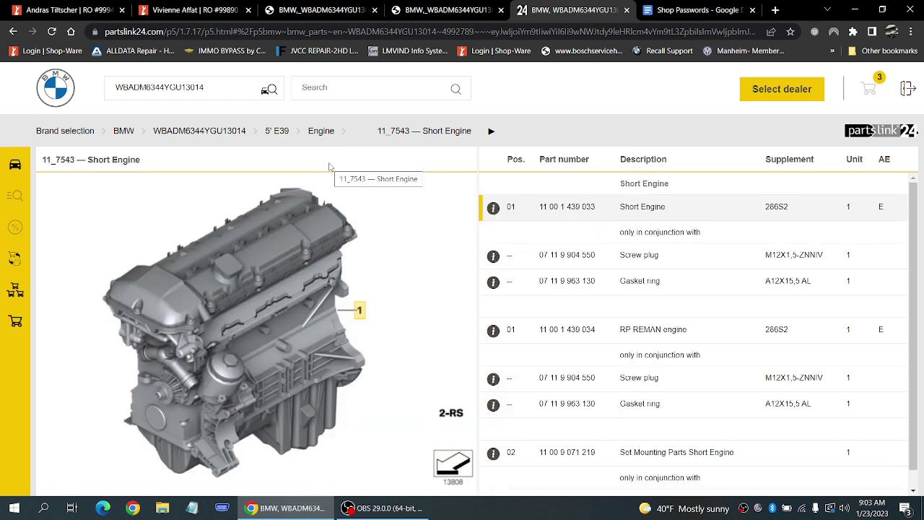
pyautogui.click(16, 324)
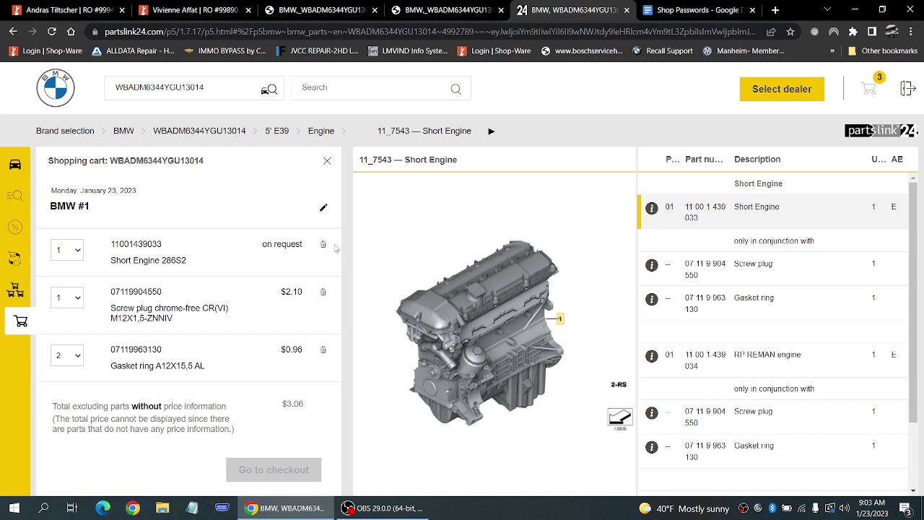
pyautogui.click(322, 245)
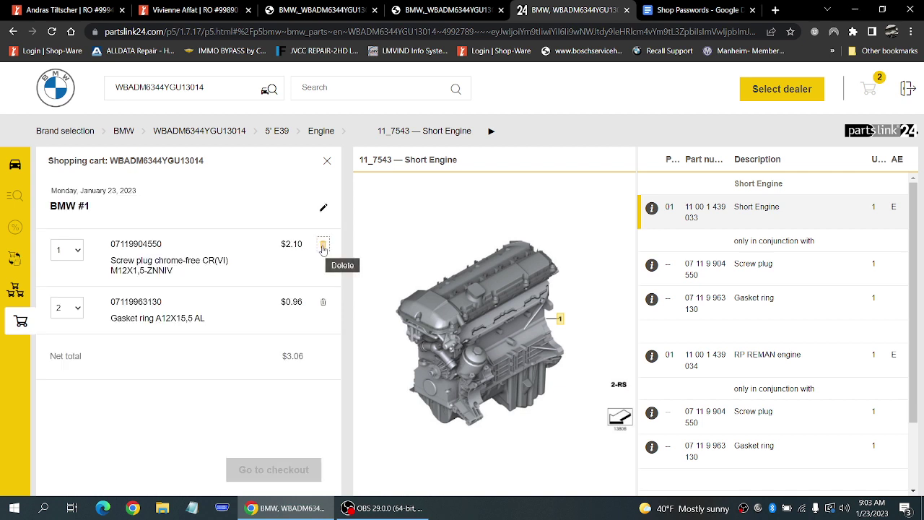
pyautogui.click(323, 245)
pyautogui.click(323, 245)
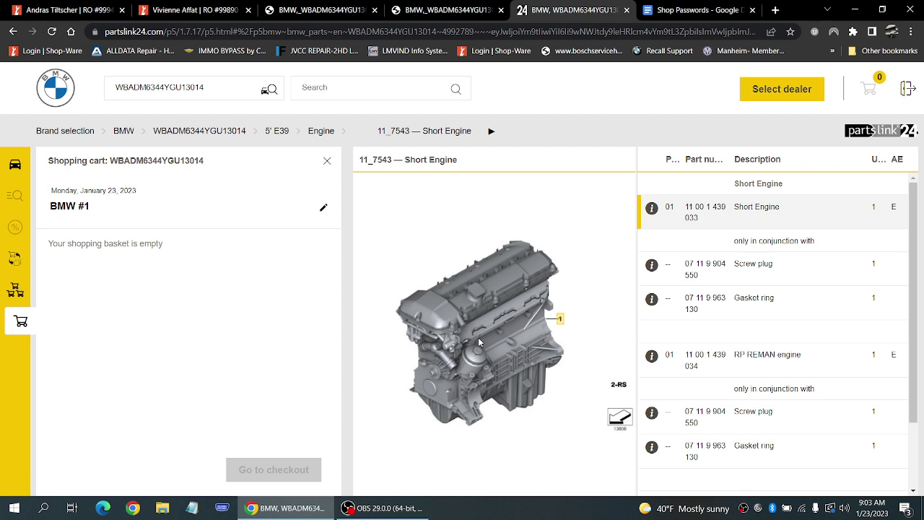
pyautogui.click(382, 509)
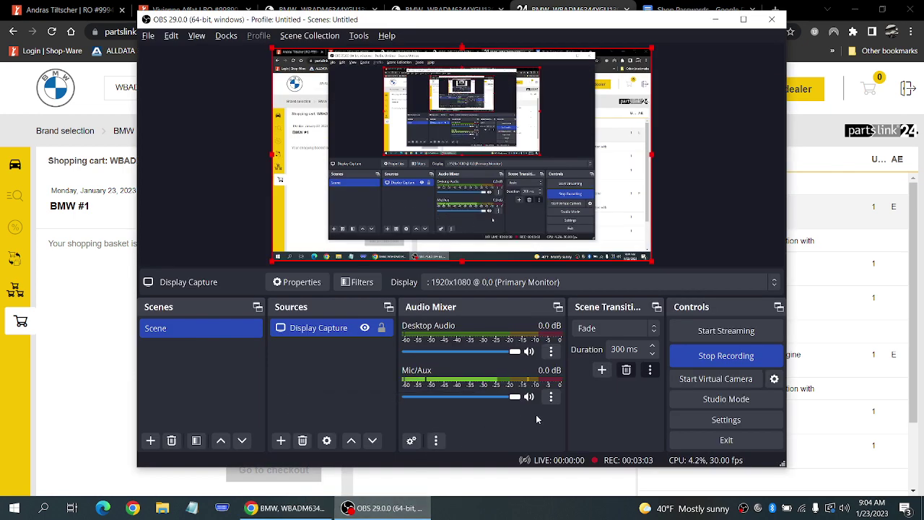